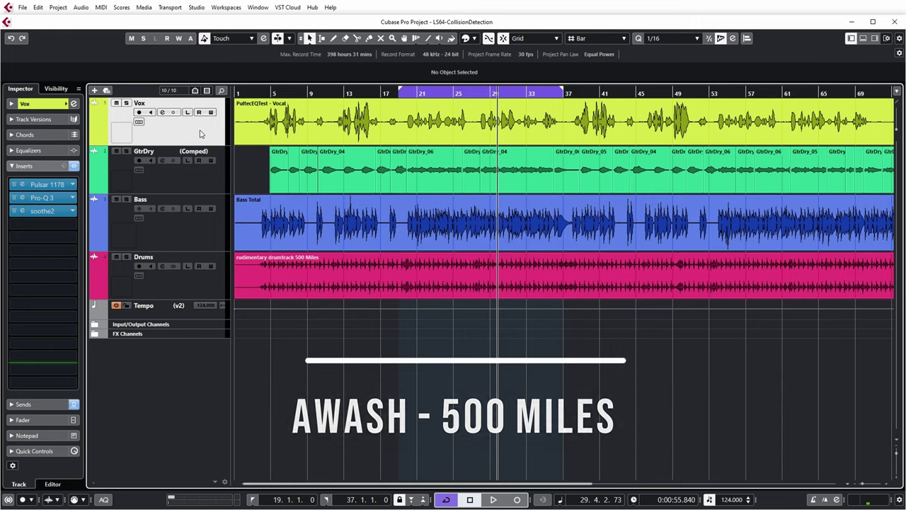
# Review the insert effects on the GtrDry, Bass and Drums tracks, then return to Vox.
pyautogui.click(208, 183)
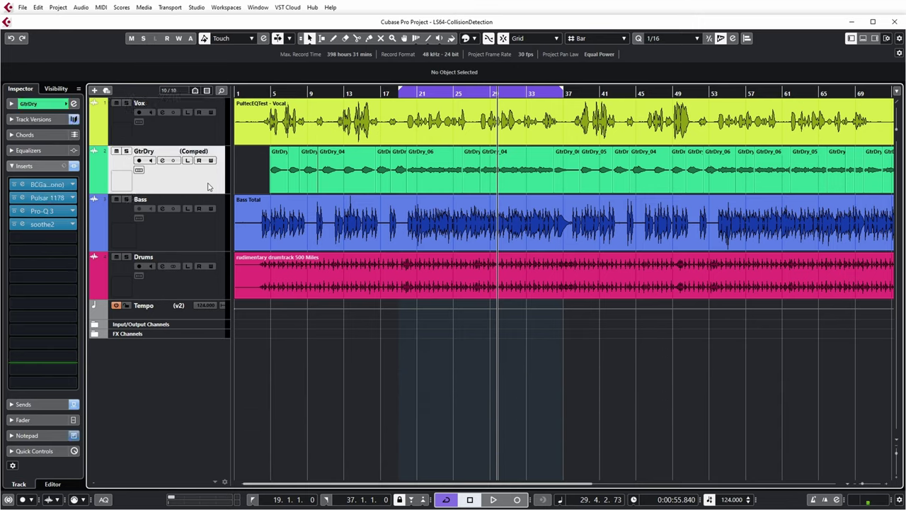
pyautogui.click(205, 240)
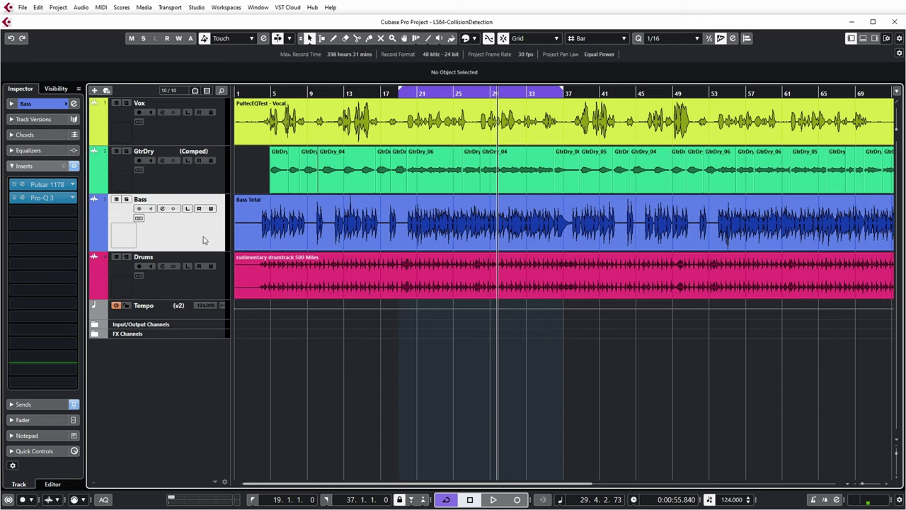
pyautogui.click(215, 291)
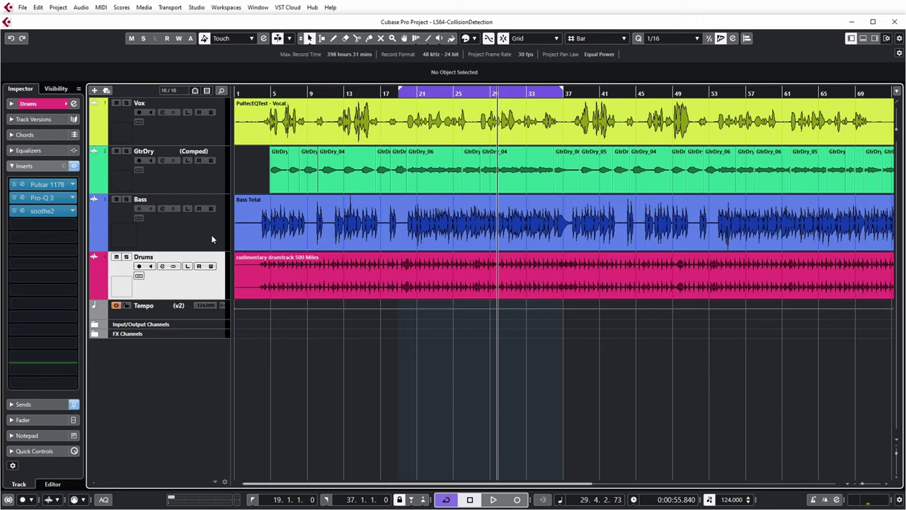
pyautogui.click(198, 133)
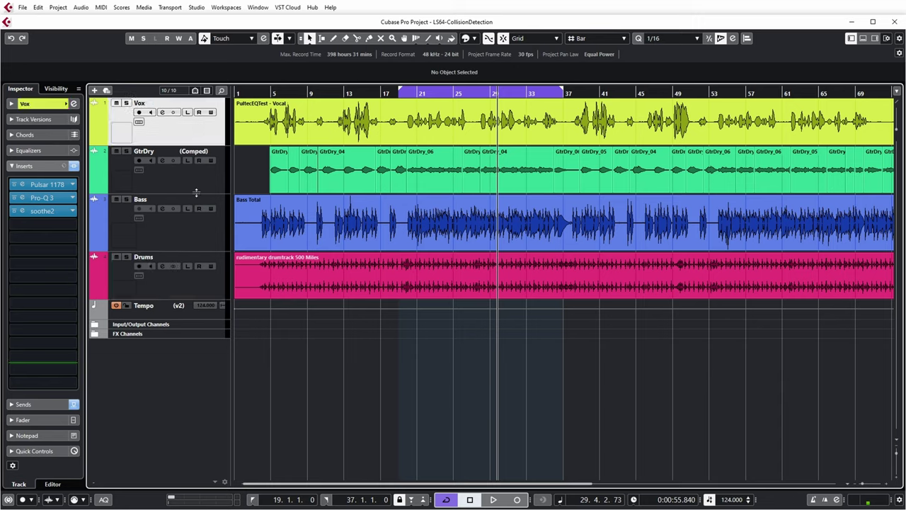
pyautogui.click(196, 188)
pyautogui.click(201, 240)
# Open the Vox Pro-Q 3 and list its external spectrum sources: Bass, Drums, GtrDry, Stereo Out.
pyautogui.click(22, 198)
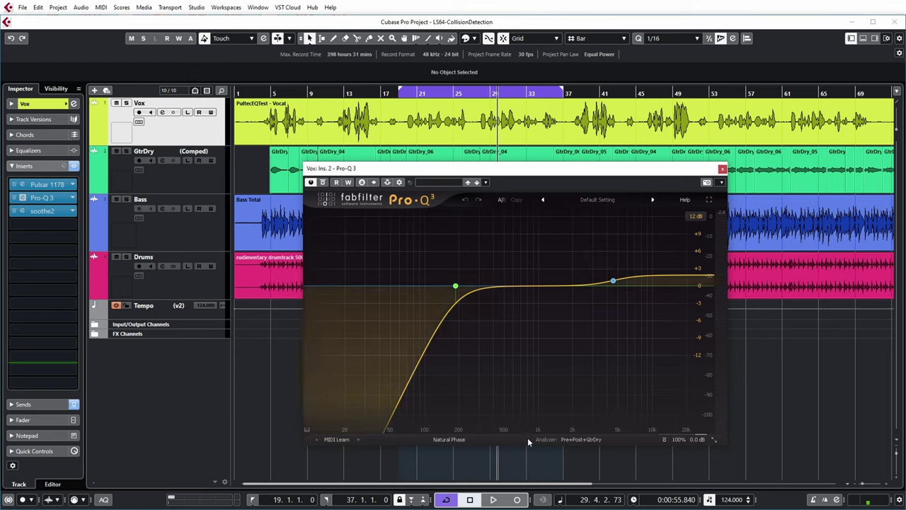
pyautogui.click(563, 439)
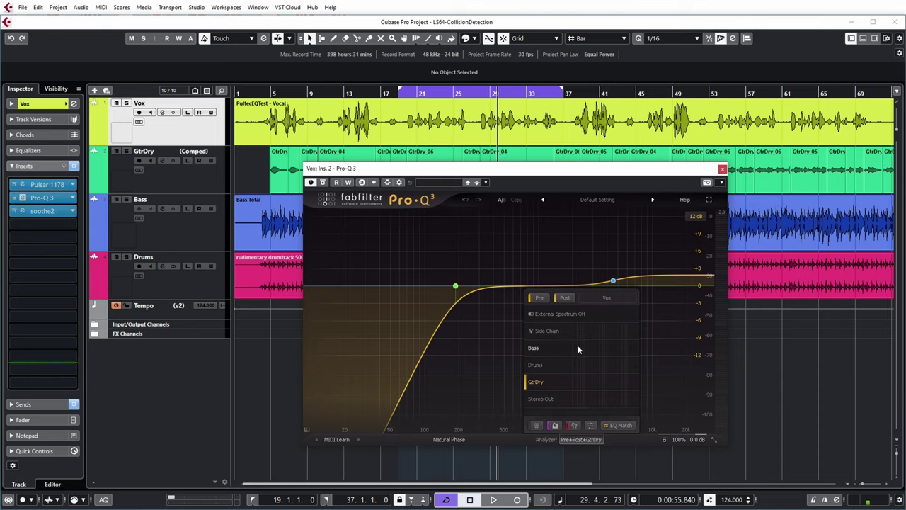
pyautogui.moveTo(577, 347)
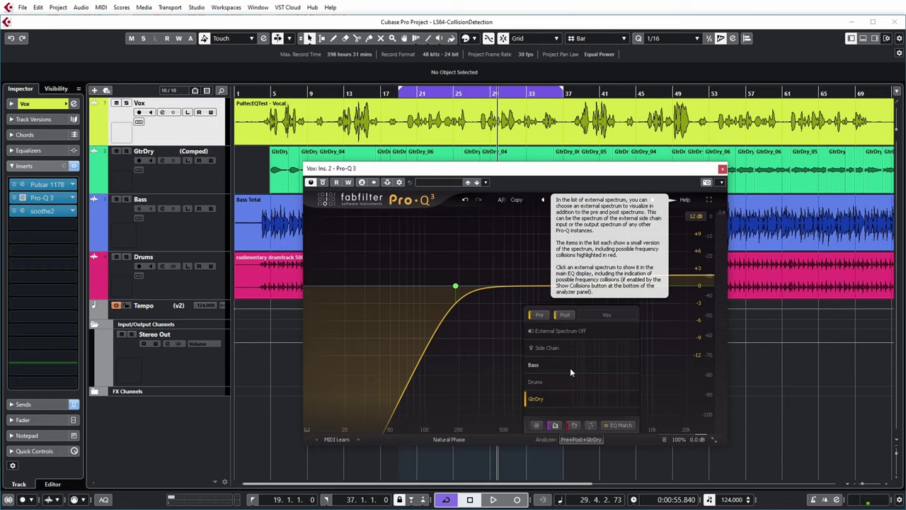
# Set External Spectrum to Off and play the mix briefly to watch the vocal spectrum.
pyautogui.press('space')
pyautogui.click(618, 331)
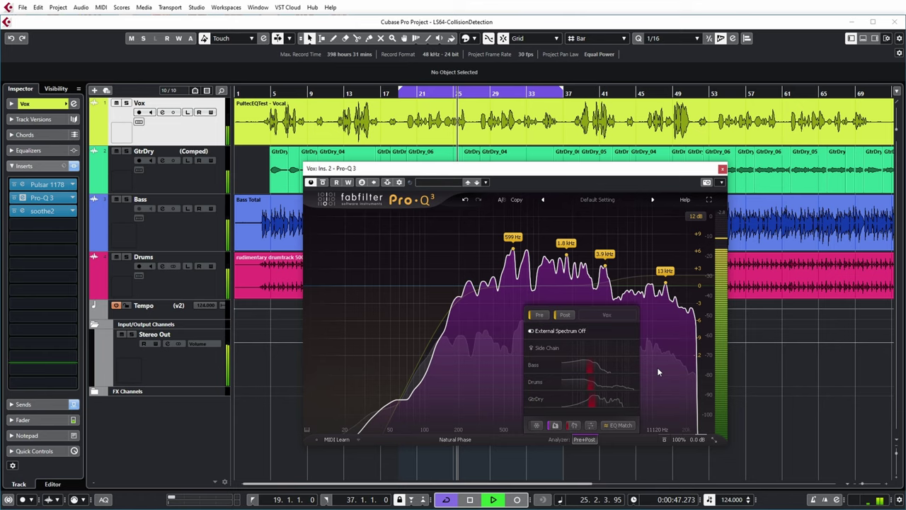
pyautogui.press('space')
pyautogui.moveTo(587, 401)
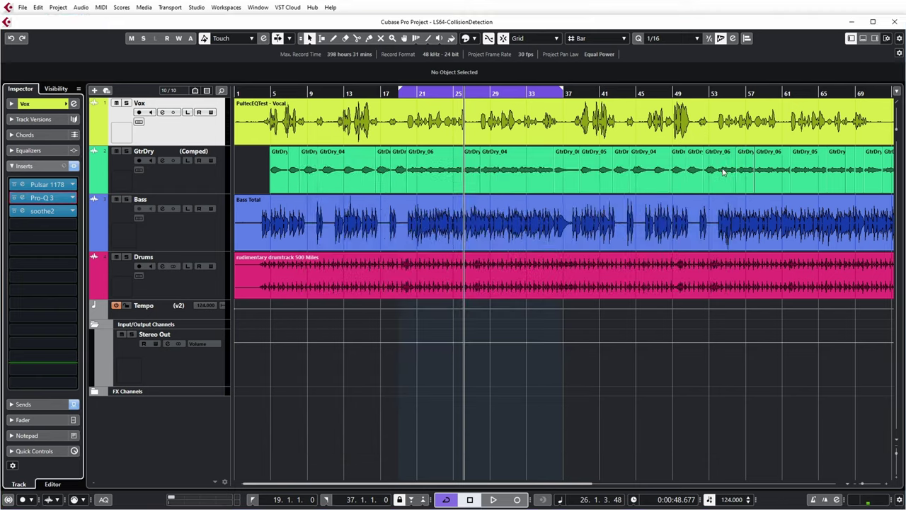
# Open the Pro-Q 3 on the GtrDry track and its external spectrum source list.
pyautogui.click(206, 173)
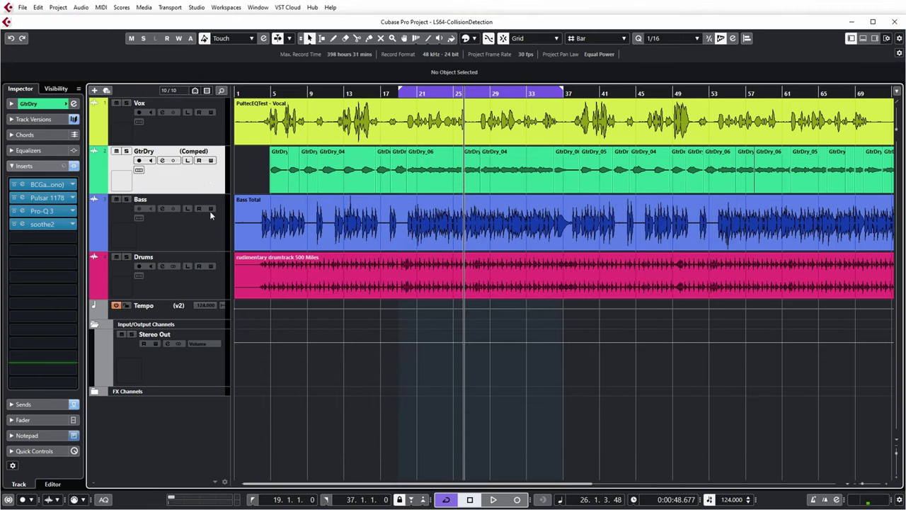
pyautogui.click(23, 210)
pyautogui.click(612, 405)
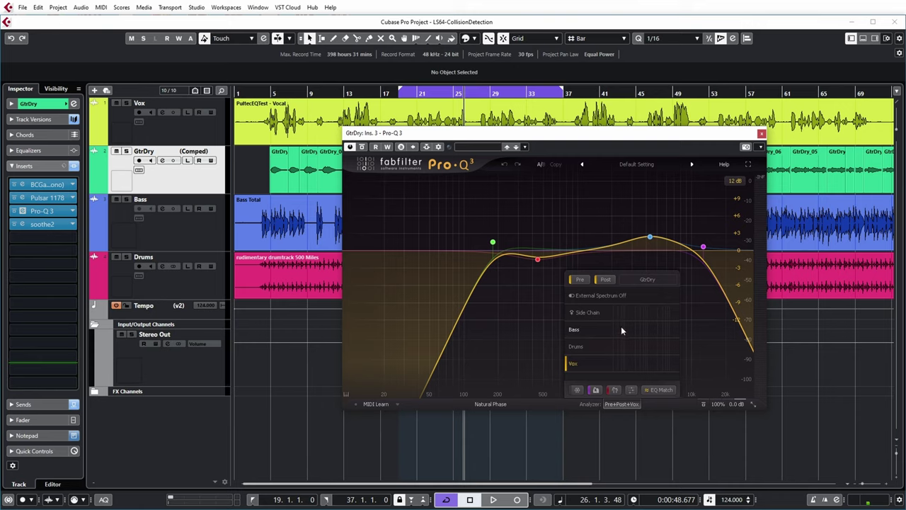
pyautogui.moveTo(615, 332)
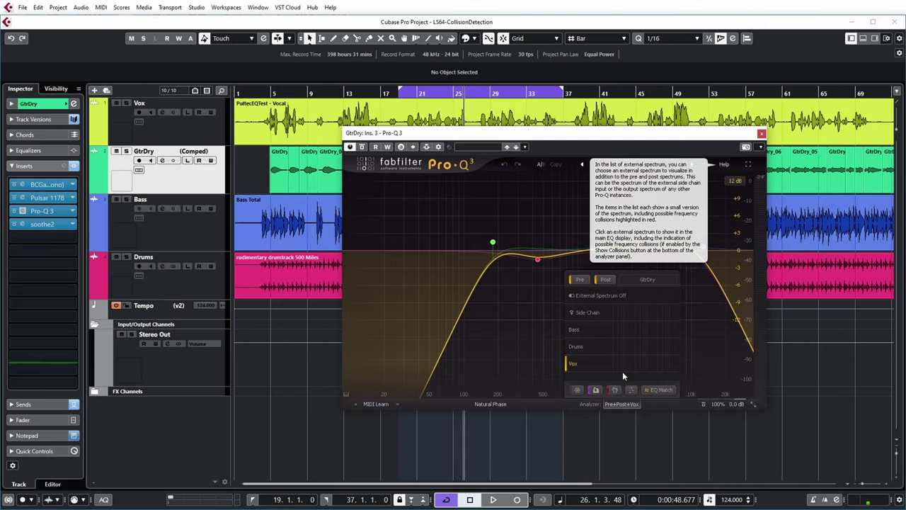
# Try the Bass, Drums and Vox overlays, settle on Vox, and play to see collisions.
pyautogui.click(624, 330)
pyautogui.click(623, 347)
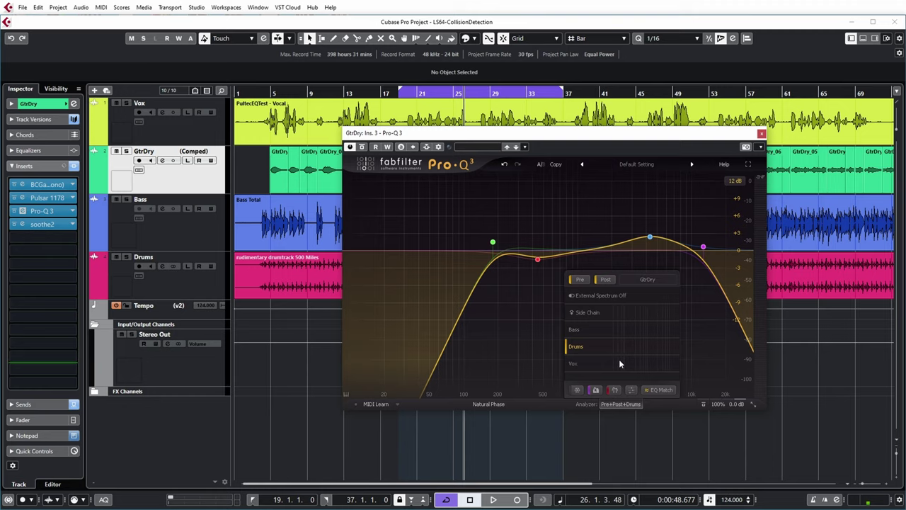
pyautogui.click(619, 361)
pyautogui.click(618, 330)
pyautogui.click(617, 347)
pyautogui.click(614, 361)
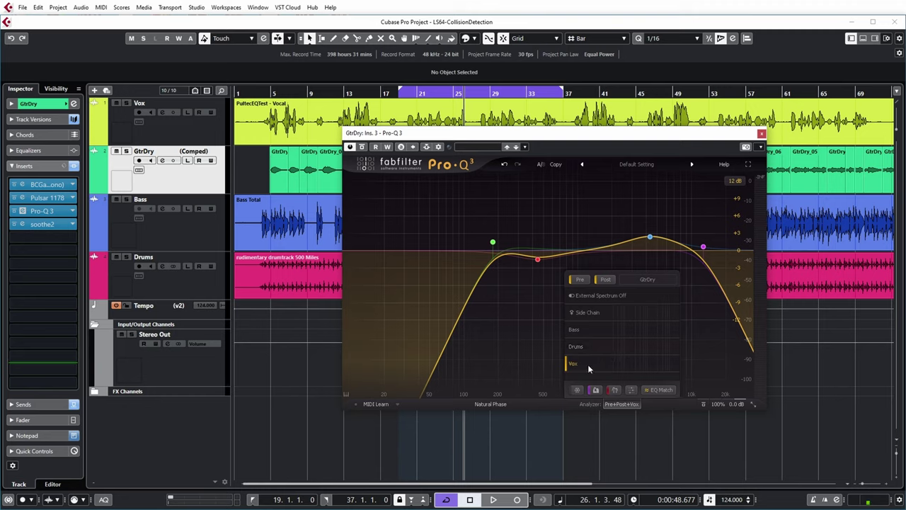
pyautogui.click(621, 403)
pyautogui.press('space')
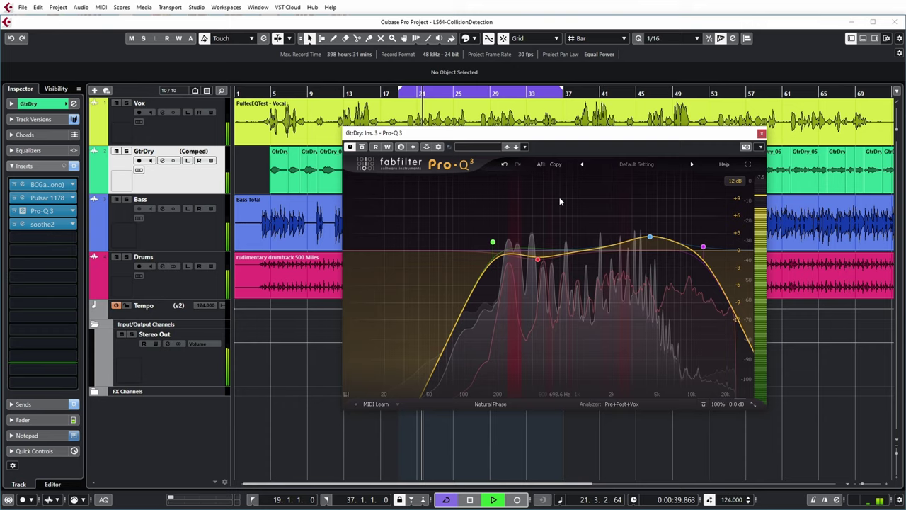
pyautogui.moveTo(516, 201)
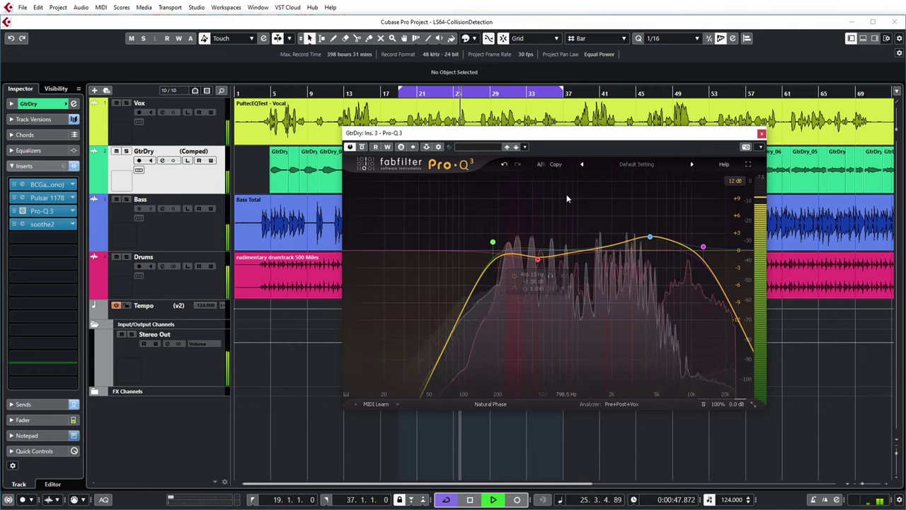
# Add a guitar bell cut at 261.58 Hz, -3.09 dB, Q 2.770, and play it back.
pyautogui.click(508, 251)
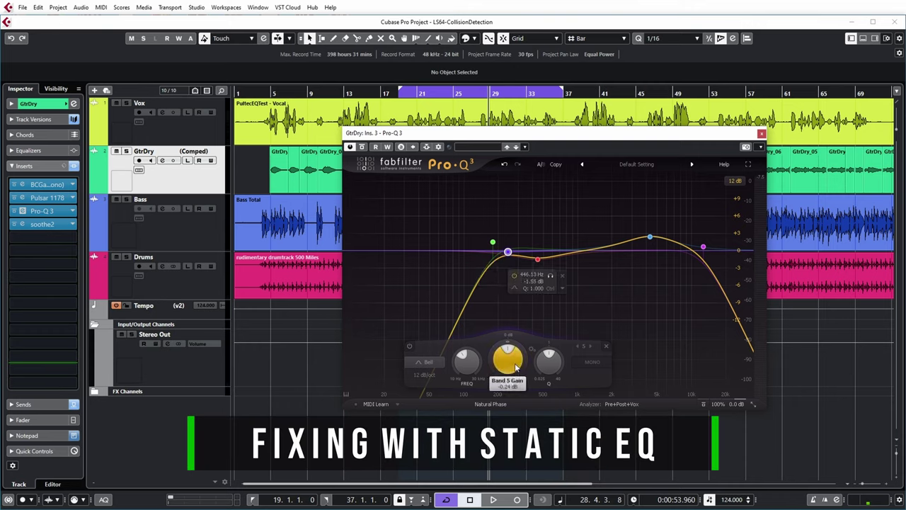
pyautogui.scroll(1, 472, 368)
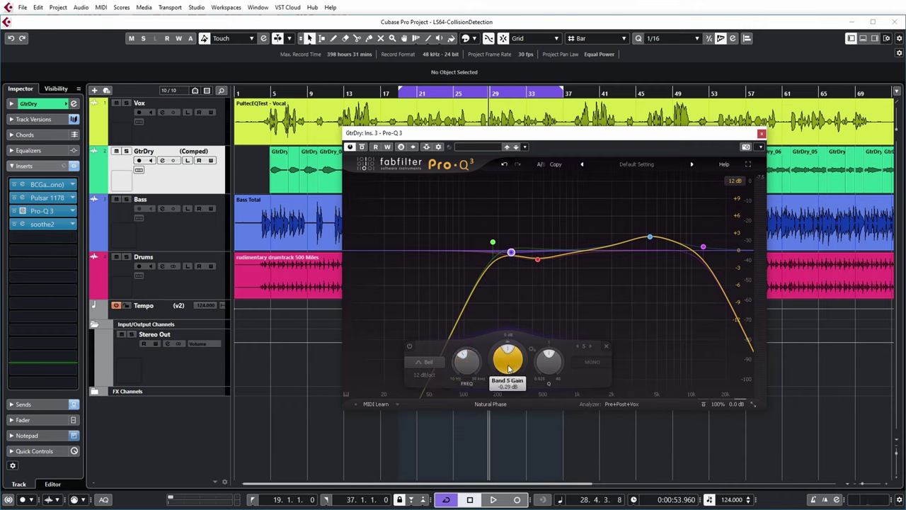
pyautogui.scroll(-2, 508, 369)
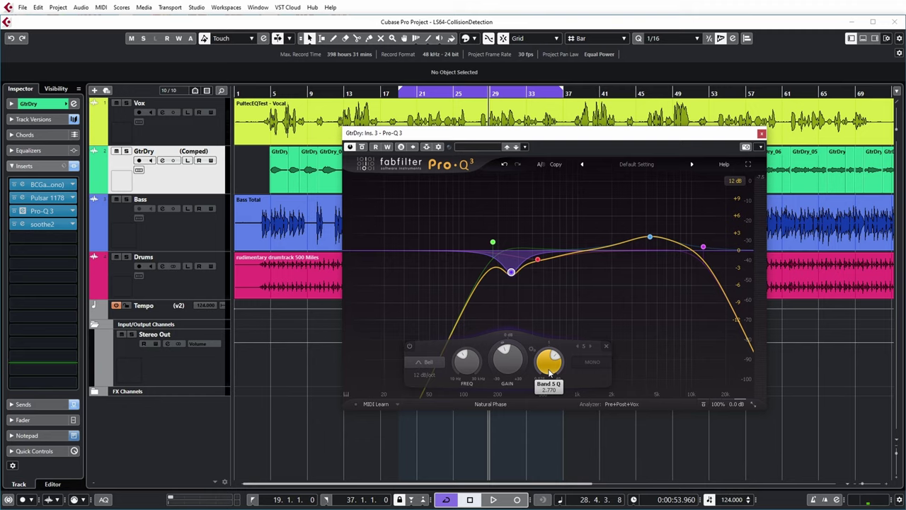
pyautogui.press('space')
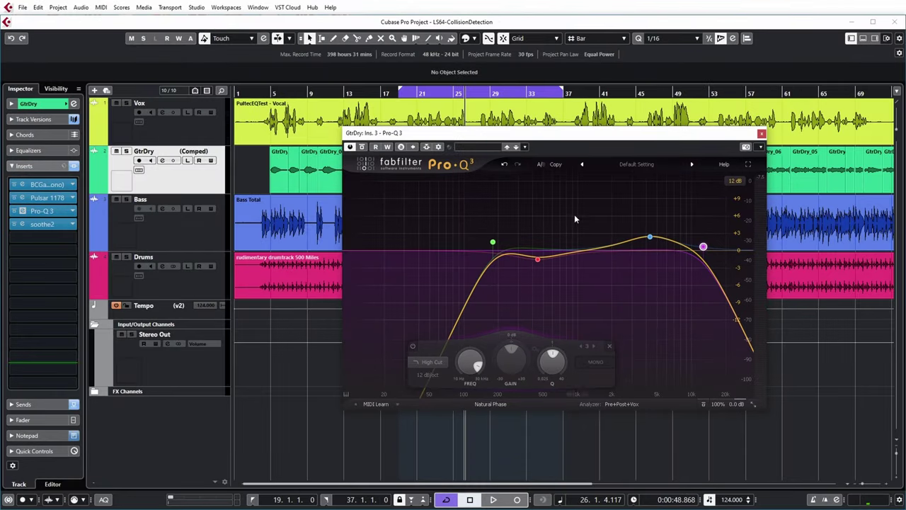
# Add a dynamic bell band near 446 Hz with about -2.4 dB range on the guitar.
pyautogui.moveTo(527, 276)
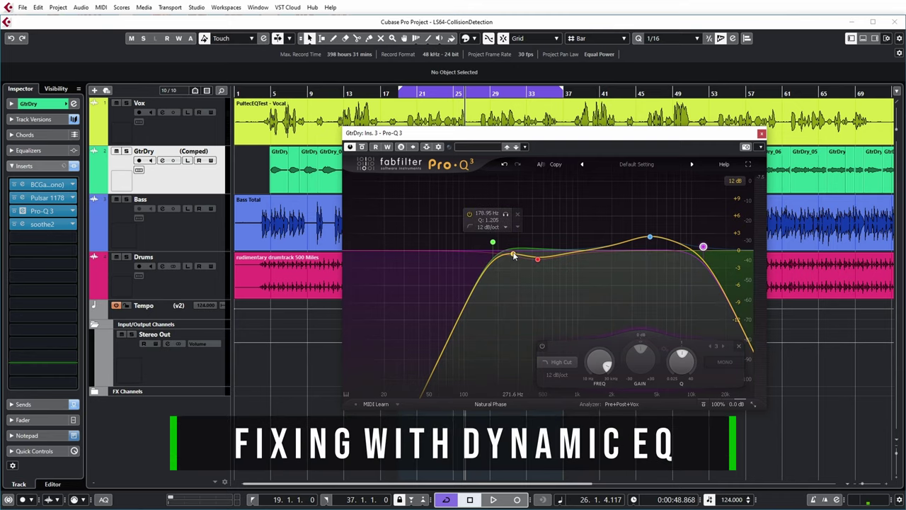
pyautogui.click(515, 254)
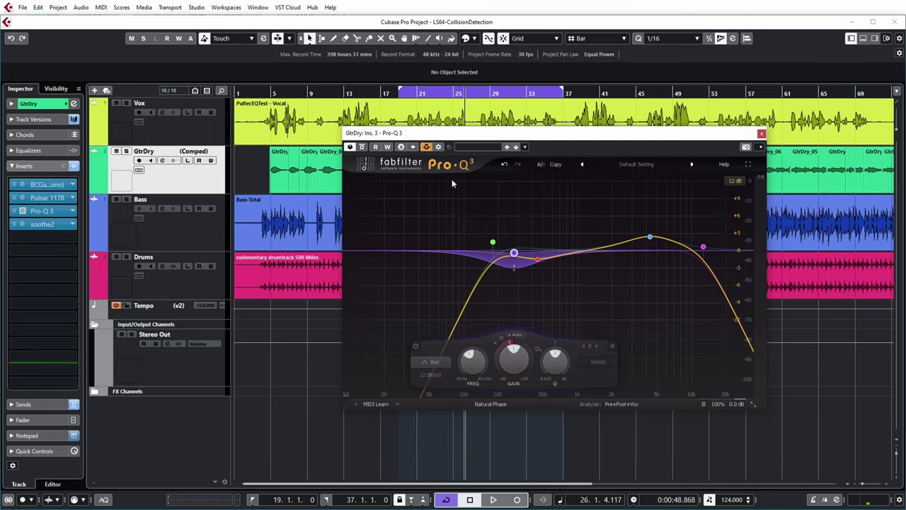
# Add the Vox track as the guitar Pro-Q 3's side-chain source at 0.00 dB.
pyautogui.click(439, 147)
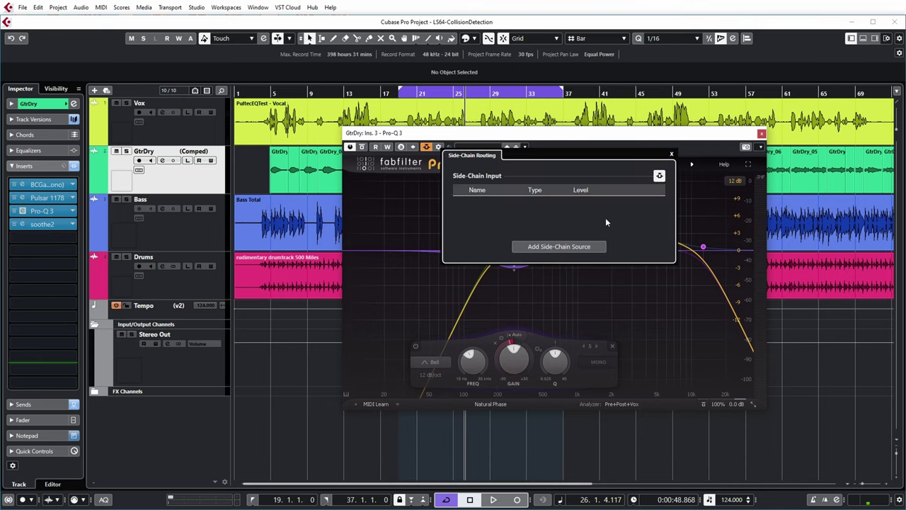
pyautogui.click(557, 249)
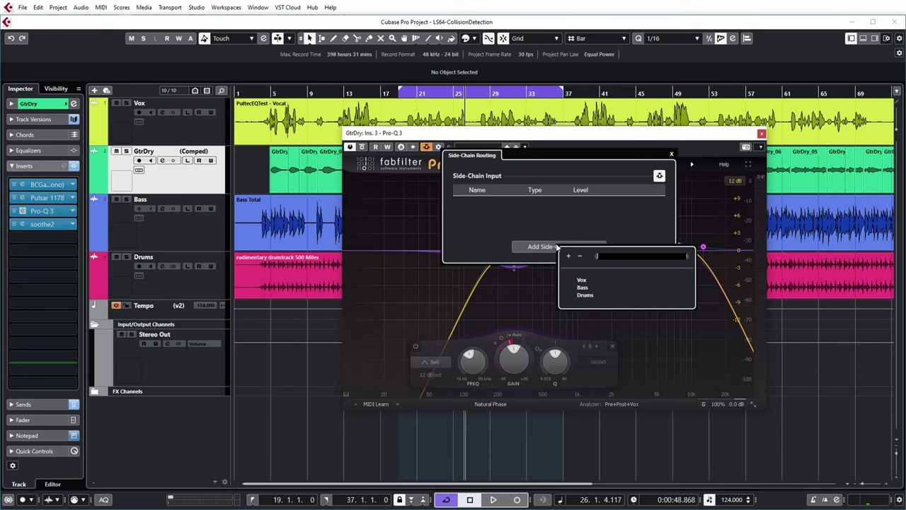
pyautogui.click(581, 279)
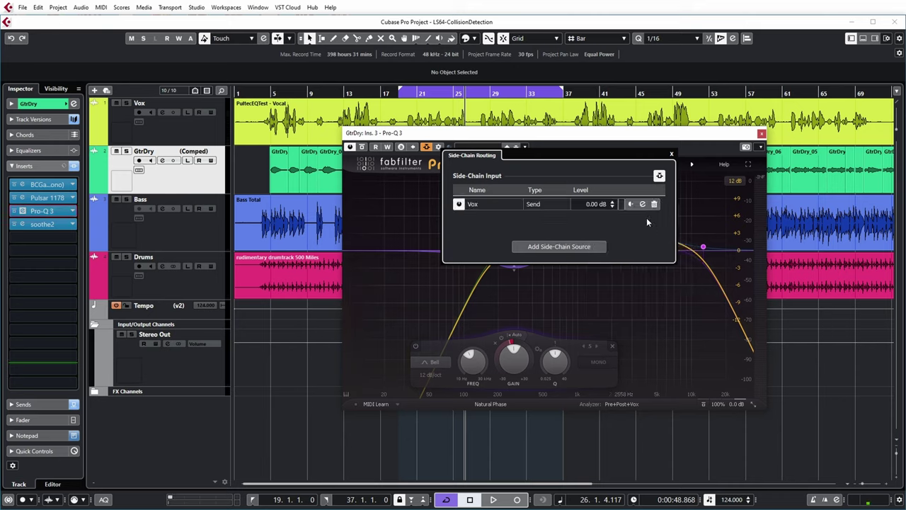
pyautogui.click(671, 155)
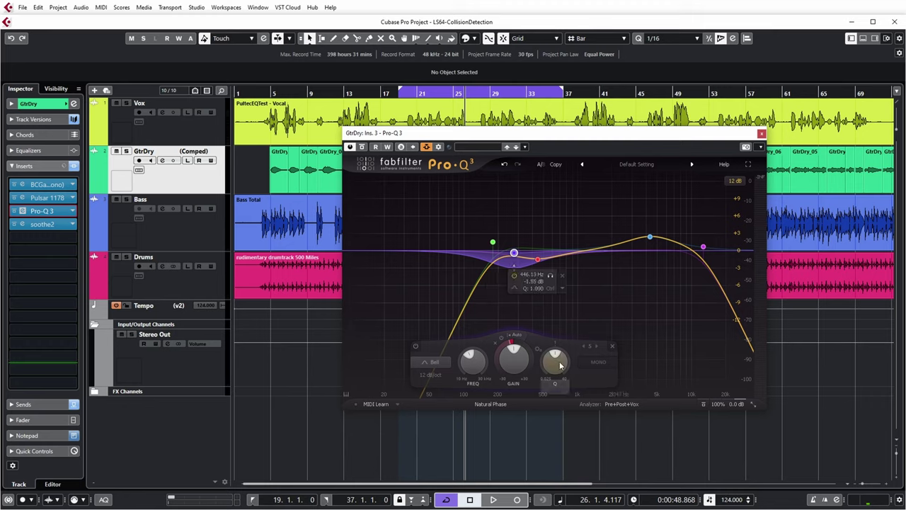
# Give the dynamic band a -20.0 threshold triggered by the Vox side-chain, then play.
pyautogui.click(515, 335)
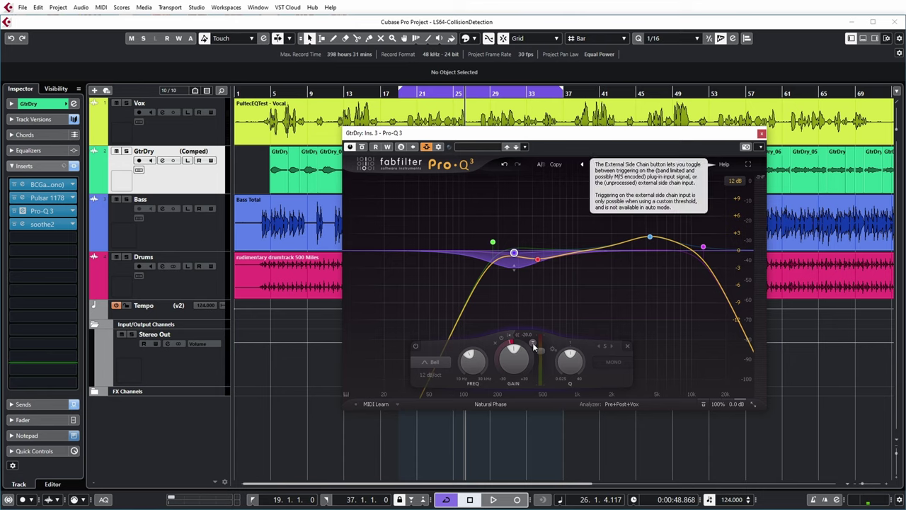
pyautogui.click(533, 345)
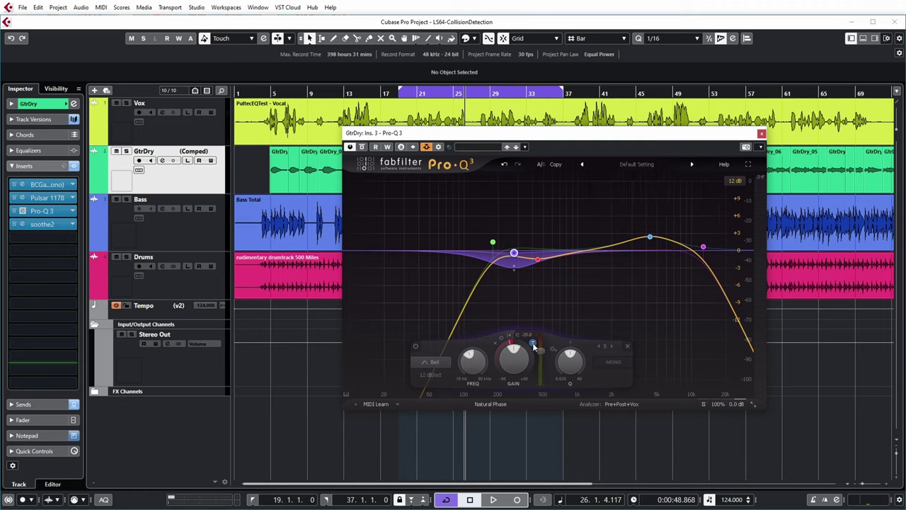
pyautogui.press('space')
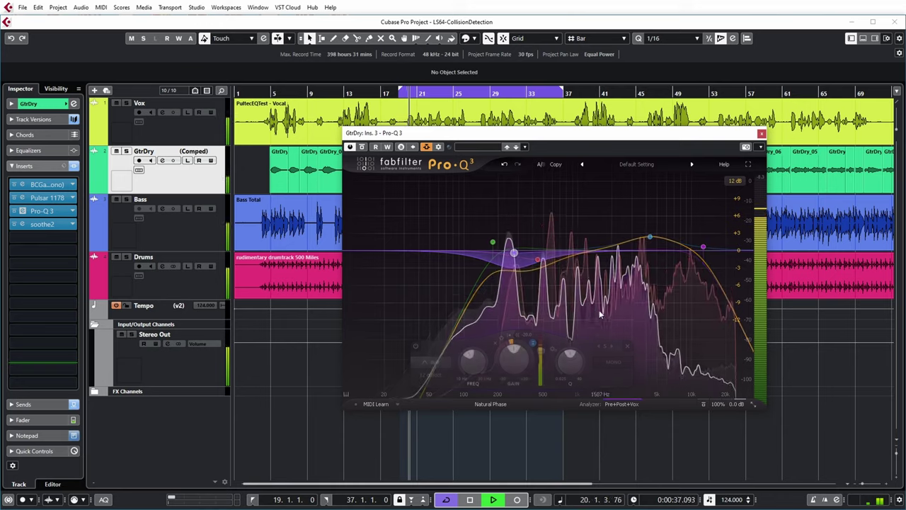
pyautogui.moveTo(575, 311)
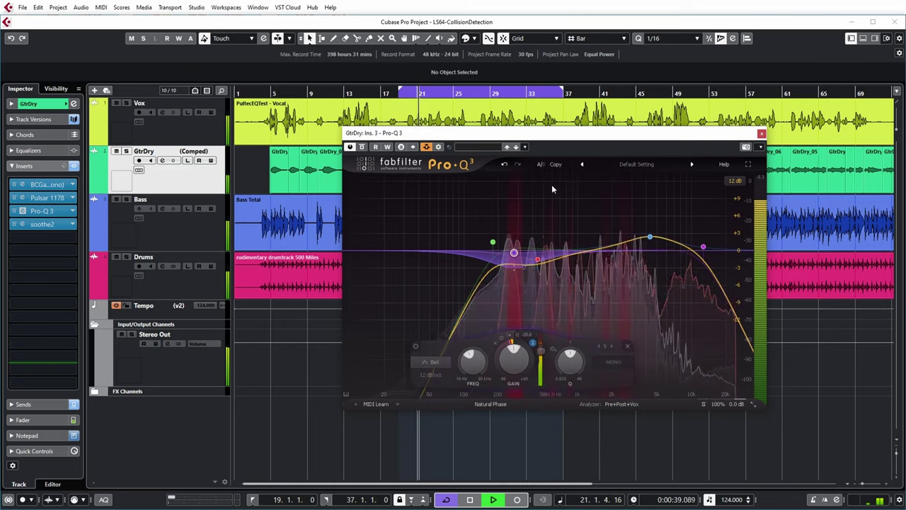